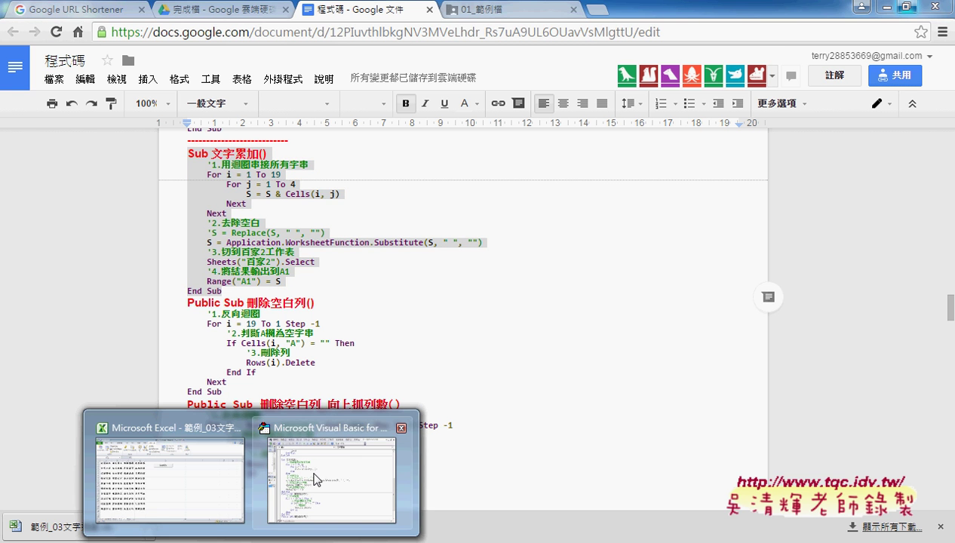
- Bring the VBA editor with the 文字累加 macro in front of Google Docs
left_click(312, 479)
- Cancel the Insert Procedure dialog, minimize Chrome, and bring the Excel surname sheet forward
left_click(391, 54)
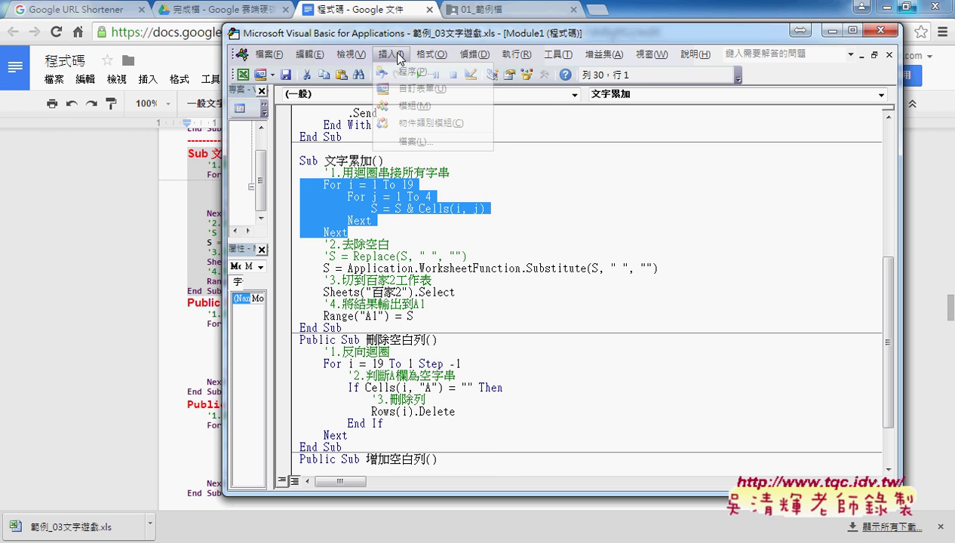
left_click(398, 72)
left_click_drag(454, 113, 569, 118)
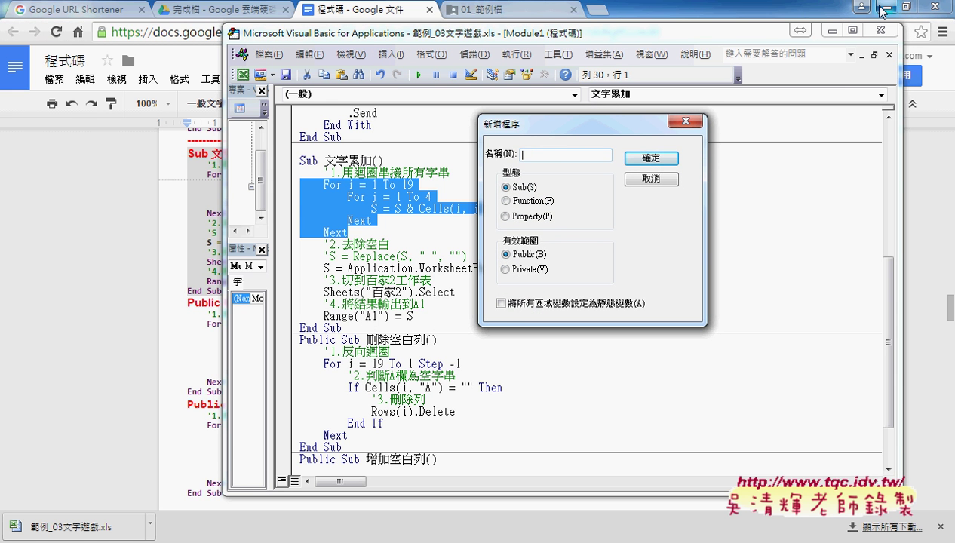
left_click(662, 181)
left_click(875, 8)
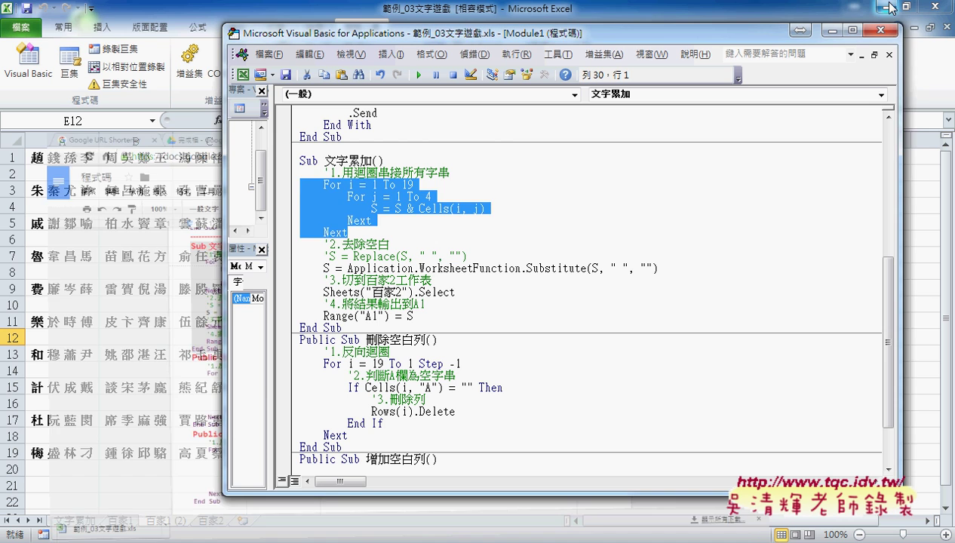
left_click(70, 189)
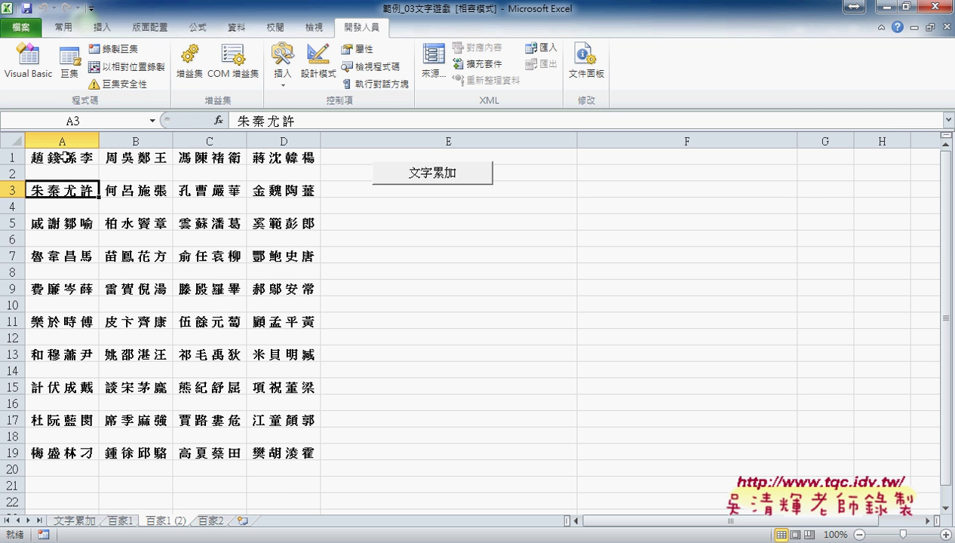
- Select rows 1–19 and columns A–D of the surname grid
left_click(9, 157)
left_click_drag(10, 156, 9, 453)
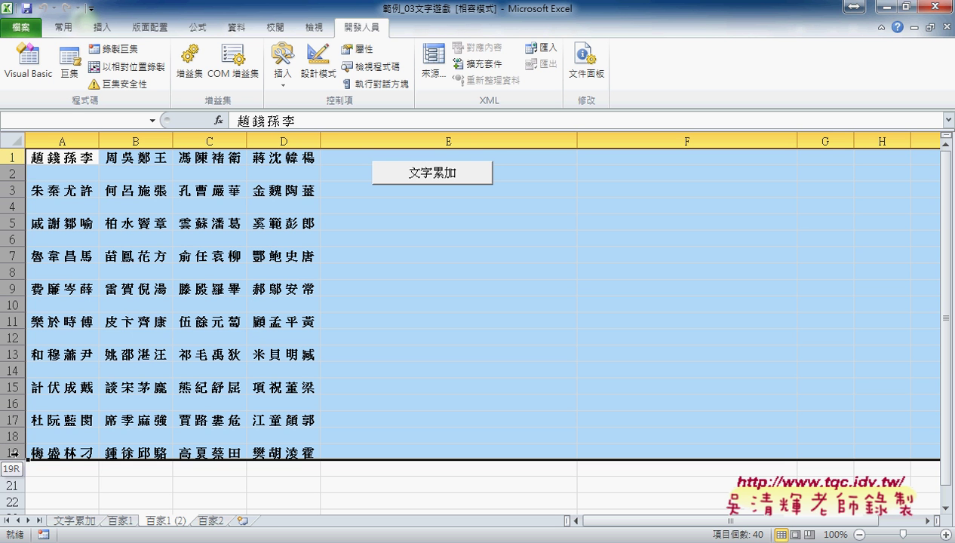
left_click_drag(70, 142, 287, 128)
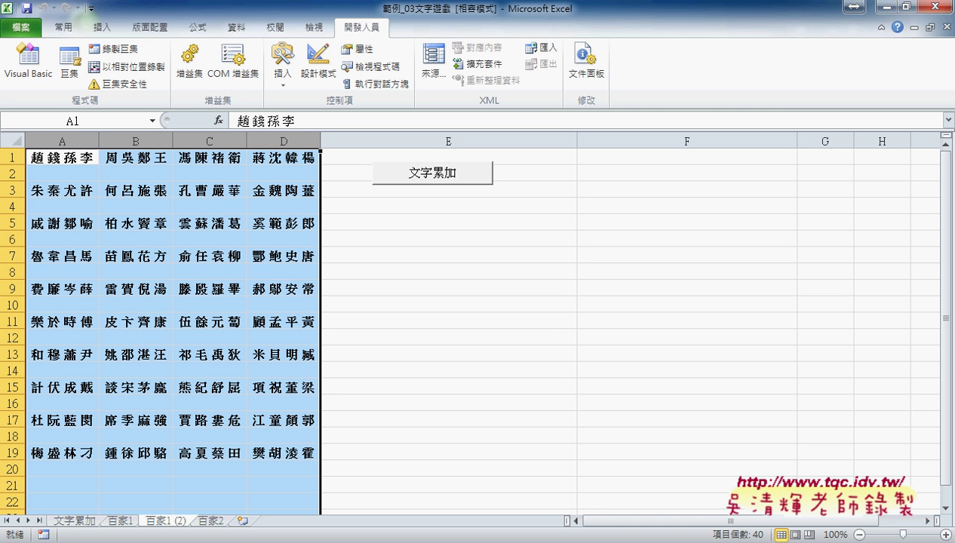
- Return to the VBA editor showing the 文字累加 loop code
left_click(245, 537)
left_click(336, 498)
left_click(397, 184)
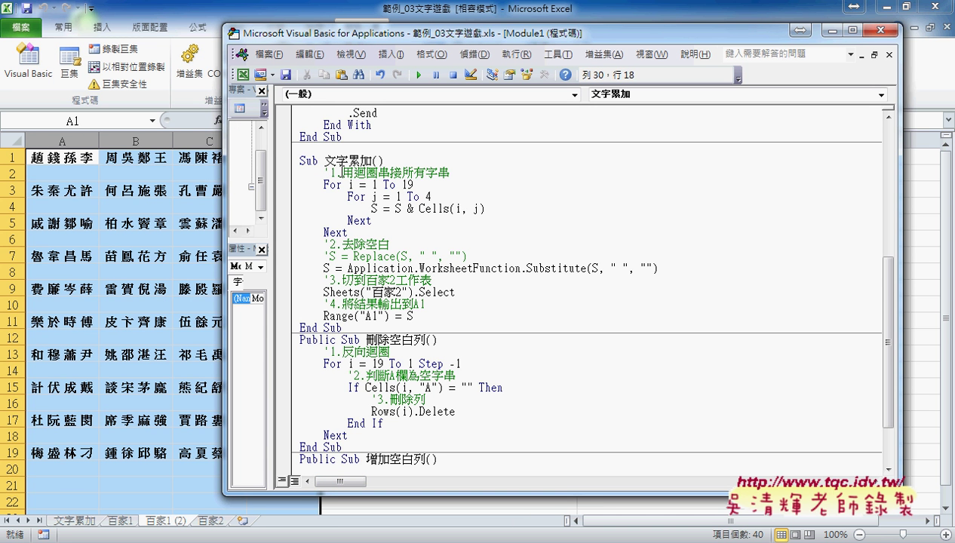
- Highlight the step comment, loop variables i and j, and the S & Cells(i, j) expression
left_click_drag(341, 172, 448, 172)
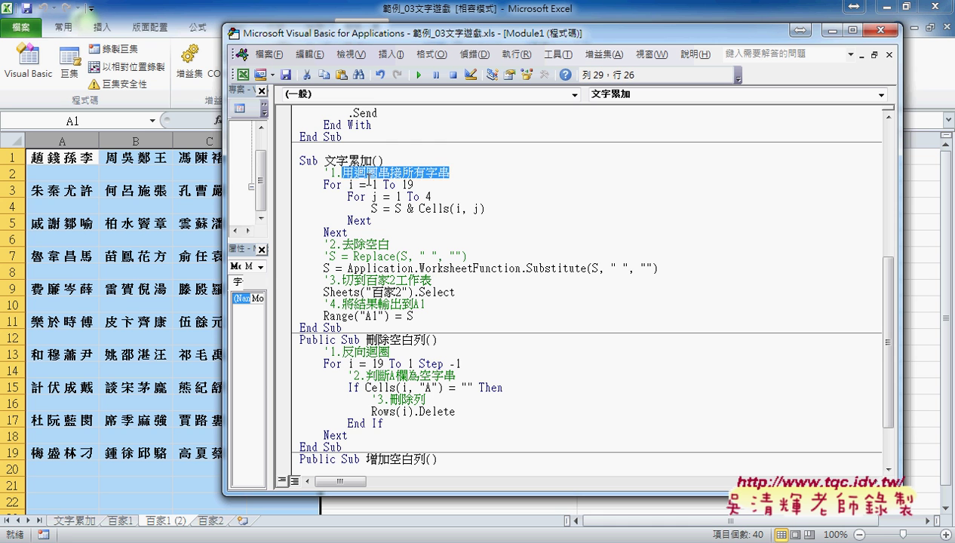
left_click(348, 184)
double_click(349, 184)
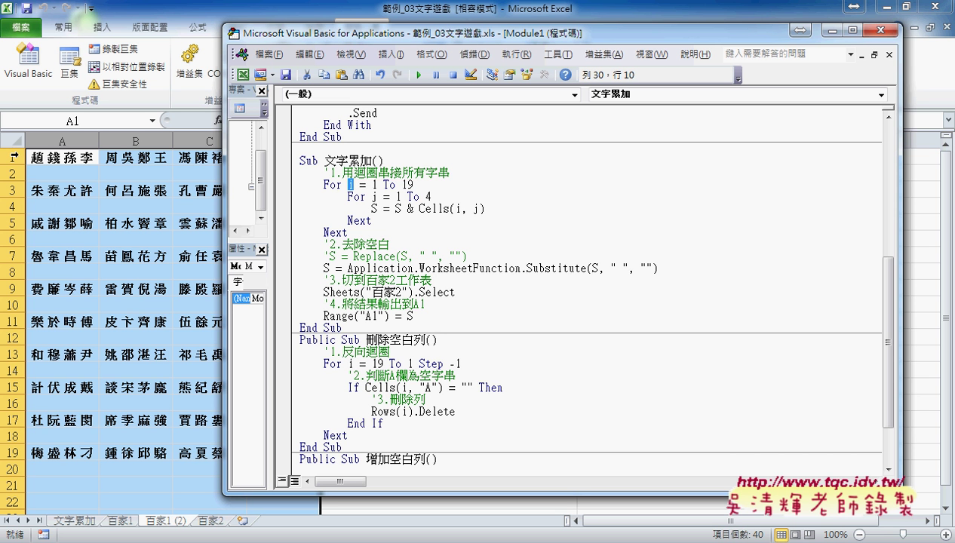
double_click(374, 196)
left_click_drag(395, 208, 484, 208)
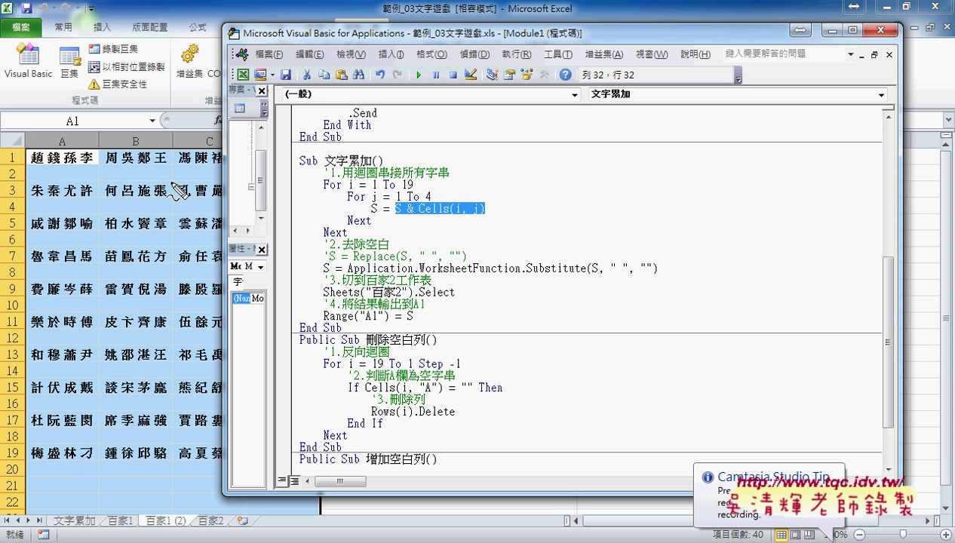
- Draw arrows along rows 1, 2 and 19 linking the name grid to the For loops
left_click_drag(55, 160, 166, 159)
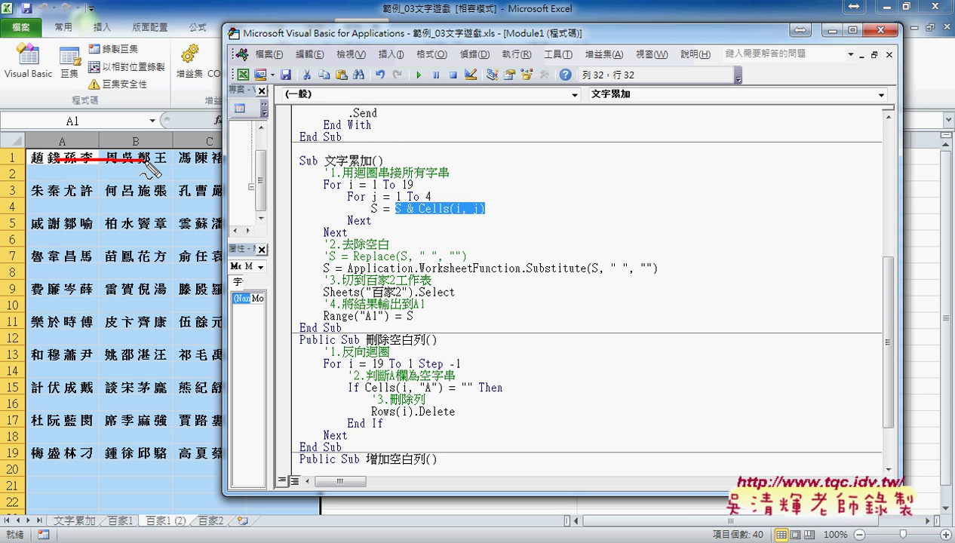
left_click_drag(51, 177, 115, 172)
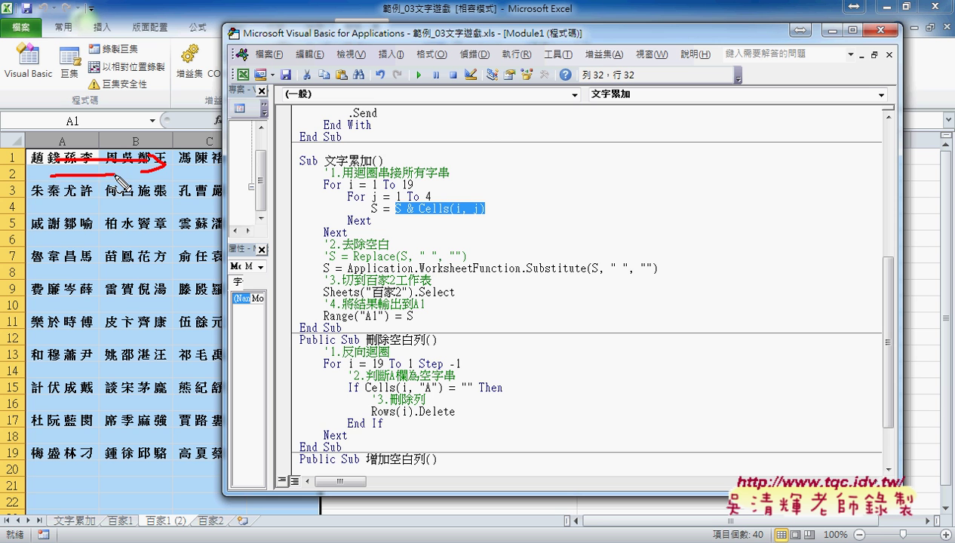
left_click_drag(36, 168, 26, 179)
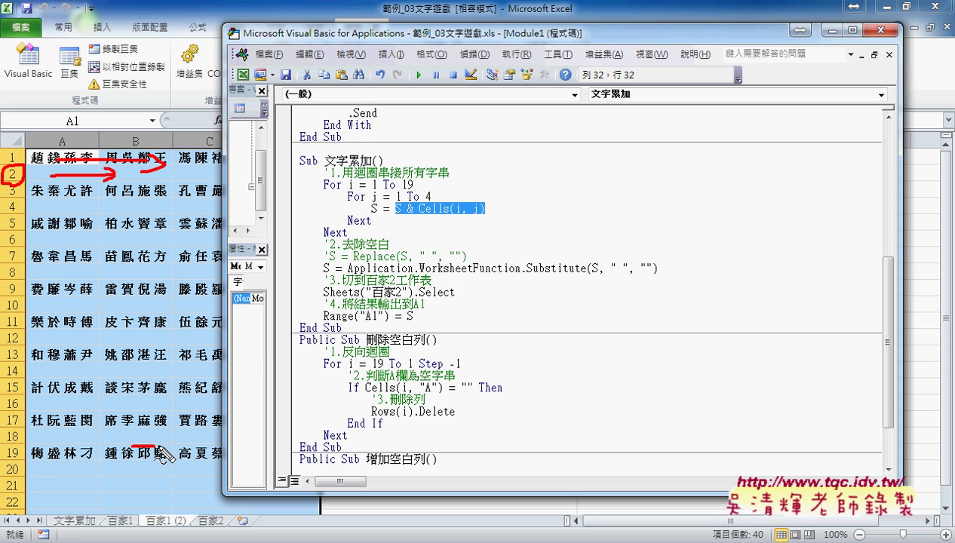
left_click_drag(132, 439, 220, 437)
left_click_drag(198, 433, 224, 451)
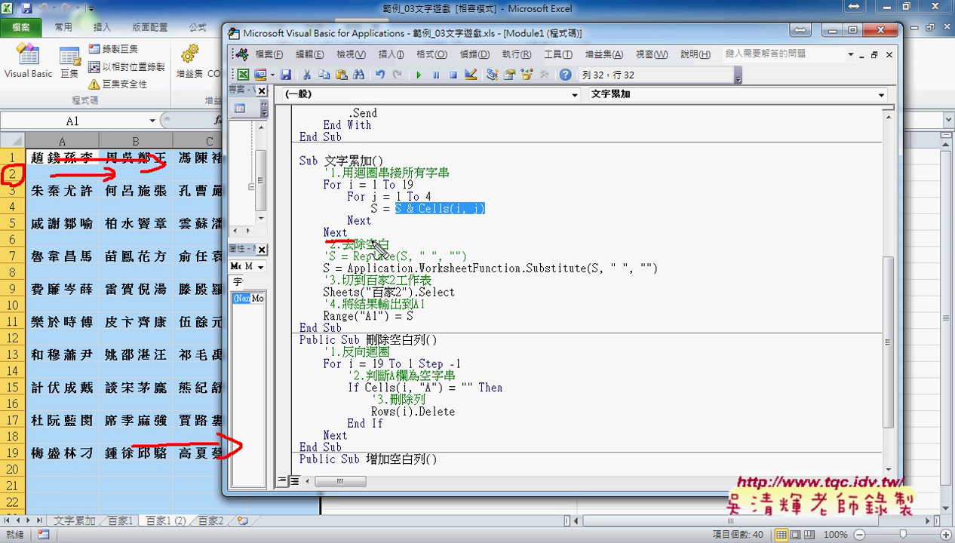
left_click_drag(324, 242, 397, 240)
left_click_drag(378, 199, 375, 214)
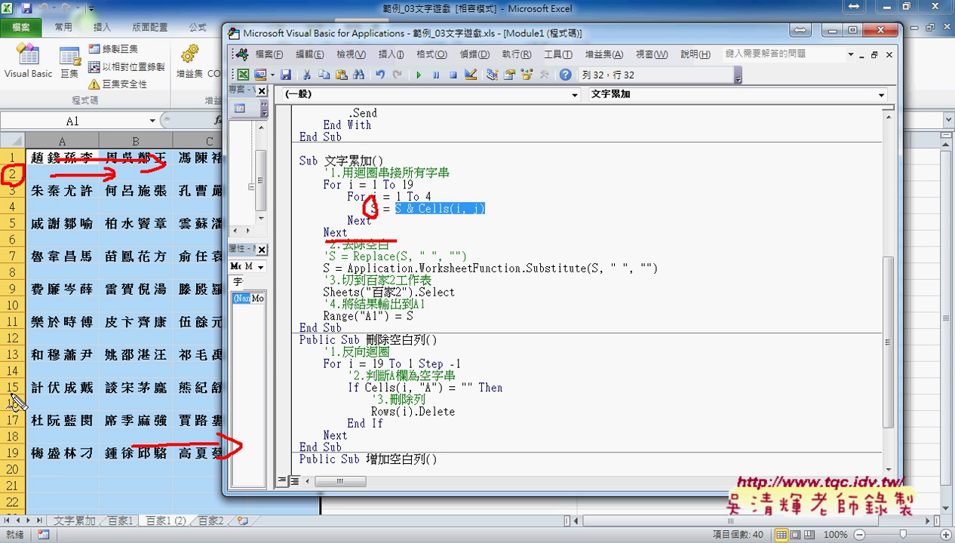
mouse_move(125, 456)
left_mouse_down()
mouse_move(41, 225)
mouse_move(132, 427)
left_mouse_up()
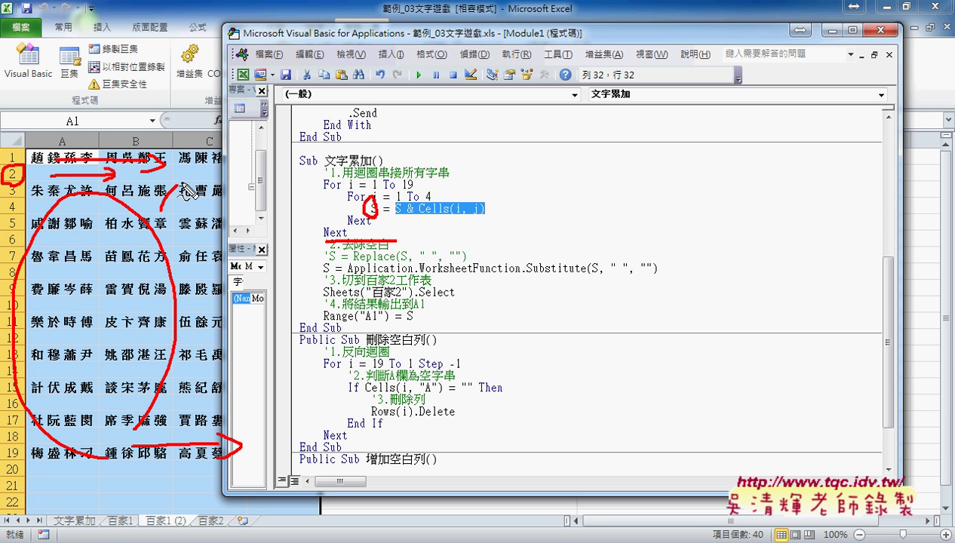
mouse_move(160, 207)
left_mouse_down()
mouse_move(349, 202)
mouse_move(344, 209)
left_mouse_up()
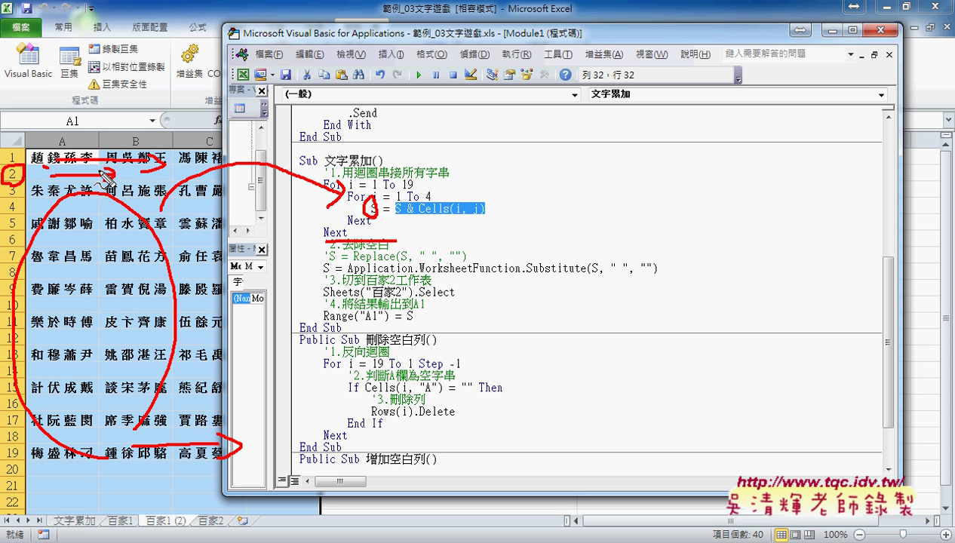
key("Escape")
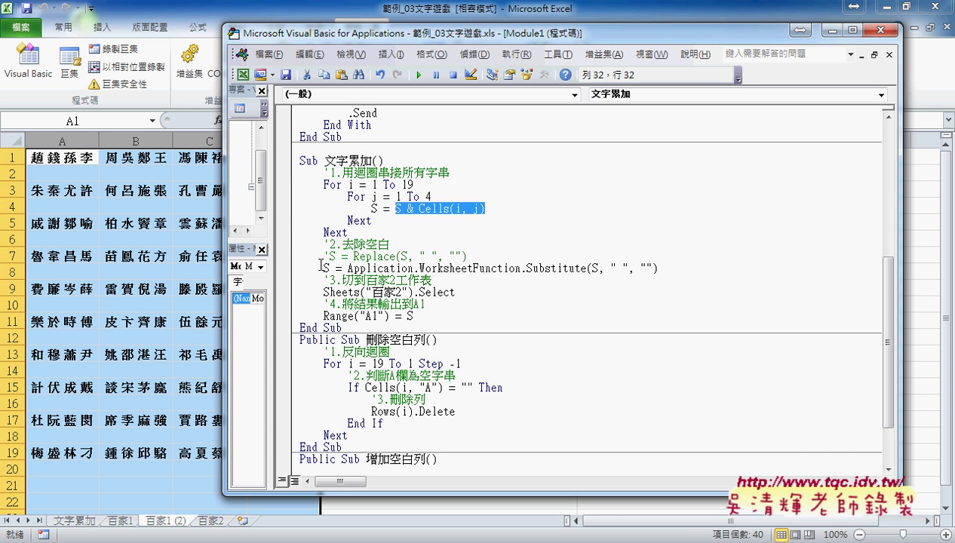
- Uncomment the Replace line, comment out the Substitute line, and prefix Replace with 'vba.'
left_click(325, 257)
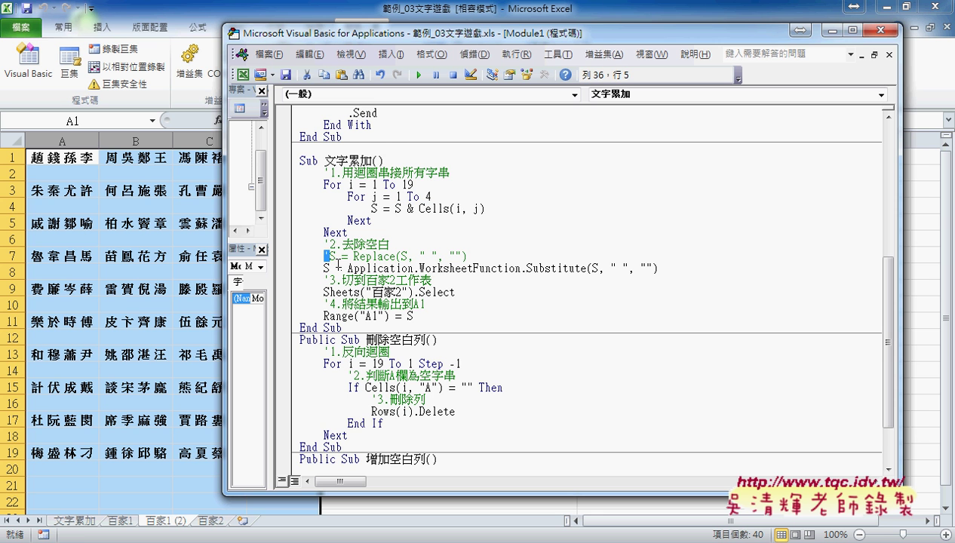
key("Delete")
key("Down")
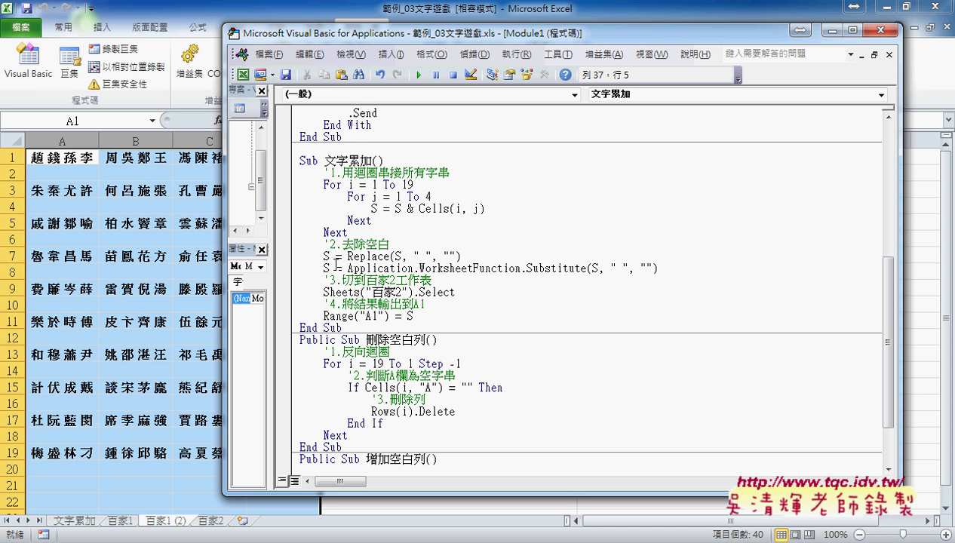
type("'")
left_click(347, 256)
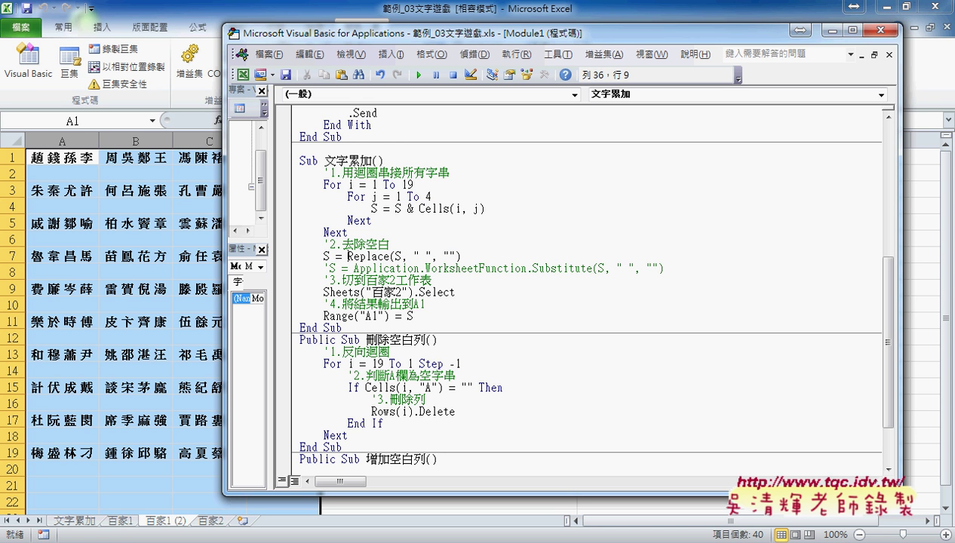
type("vb")
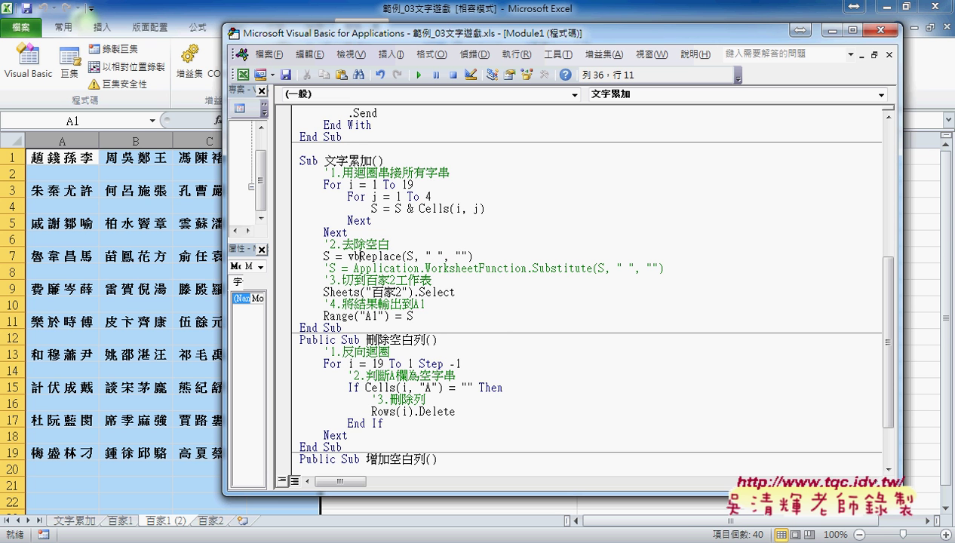
type("a.")
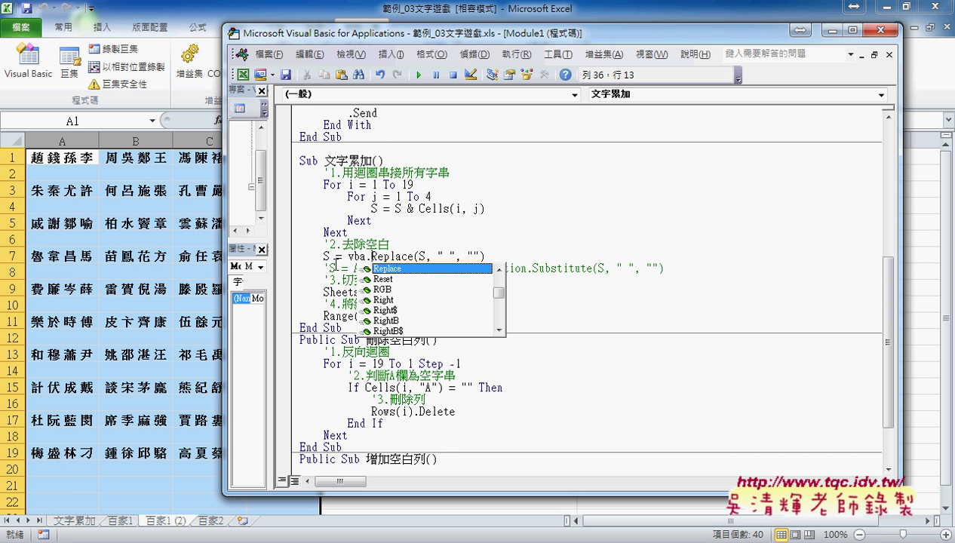
left_click(490, 250)
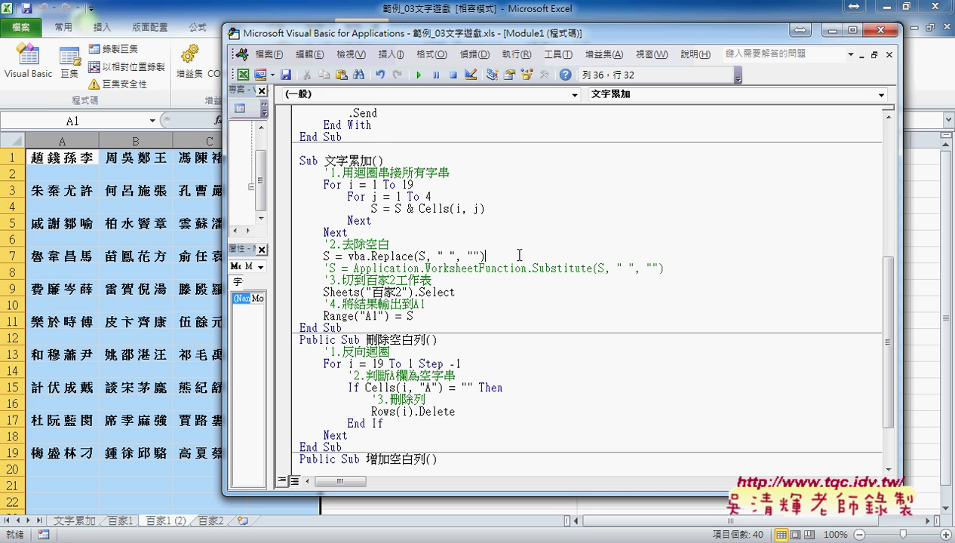
double_click(422, 256)
left_click(438, 256)
left_click_drag(438, 257, 453, 256)
key("ctrl+z")
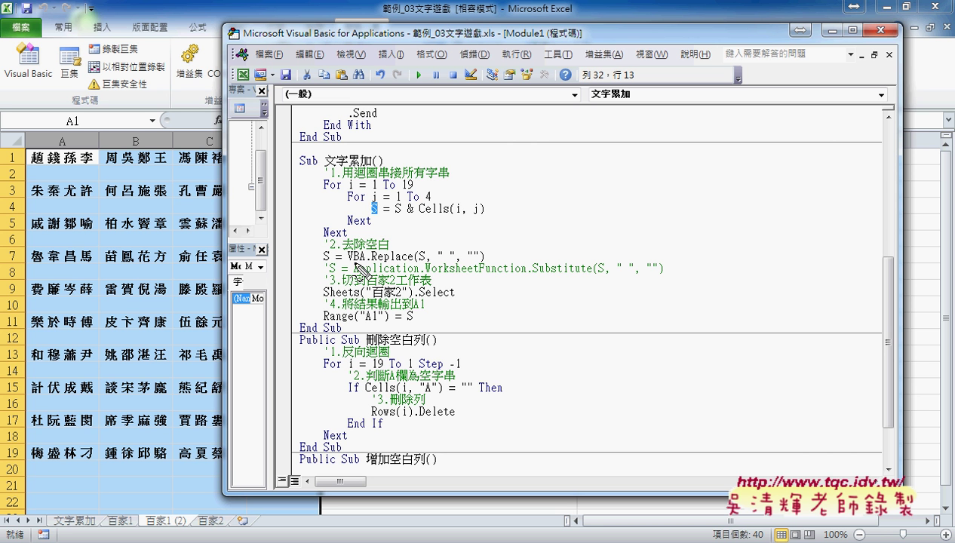
mouse_move(352, 262)
left_mouse_down()
mouse_move(451, 261)
mouse_move(348, 252)
left_mouse_up()
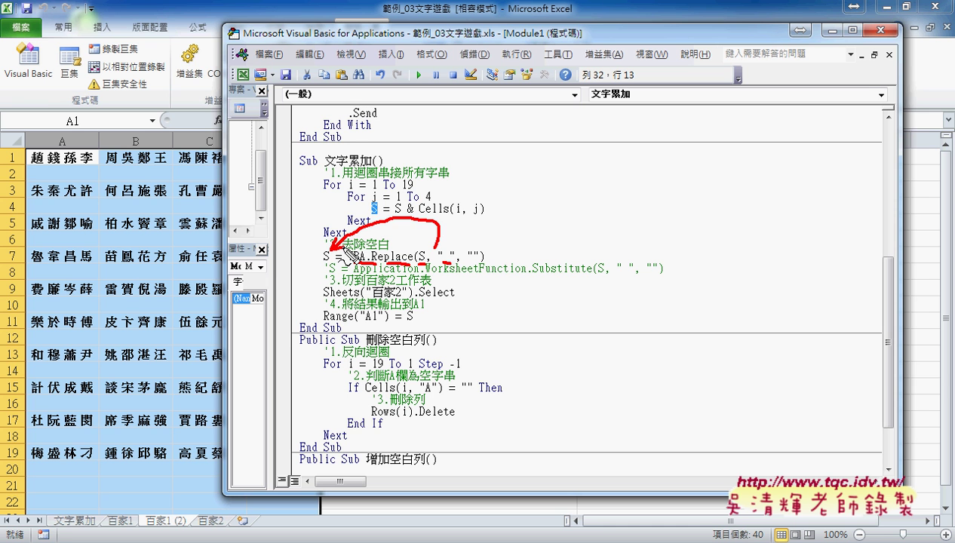
key("Escape")
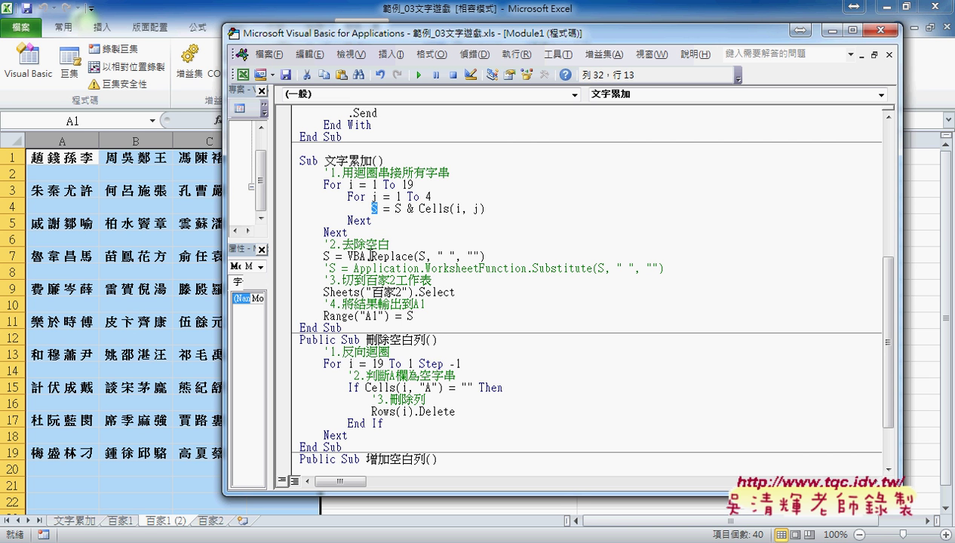
left_click_drag(371, 256, 412, 257)
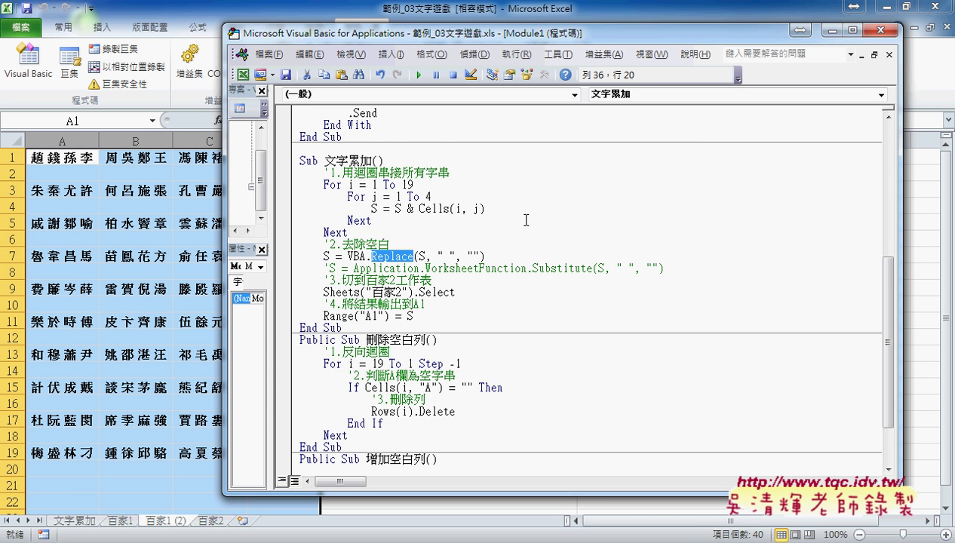
- Comment out the VBA.Replace line with an apostrophe
left_click(325, 255)
type("'")
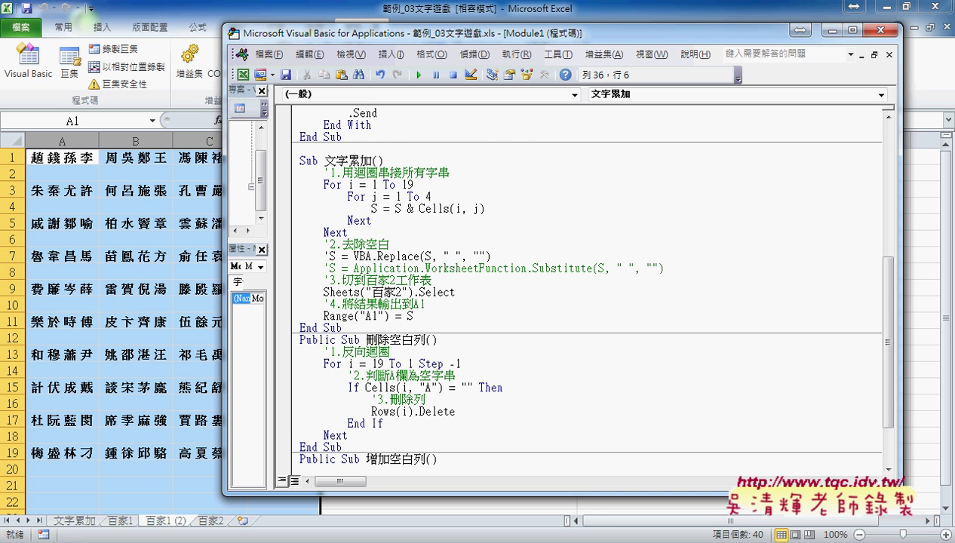
left_click(427, 302)
- Replace the Substitute call on the comment line with a freshly typed 'application'
left_click_drag(353, 268, 674, 268)
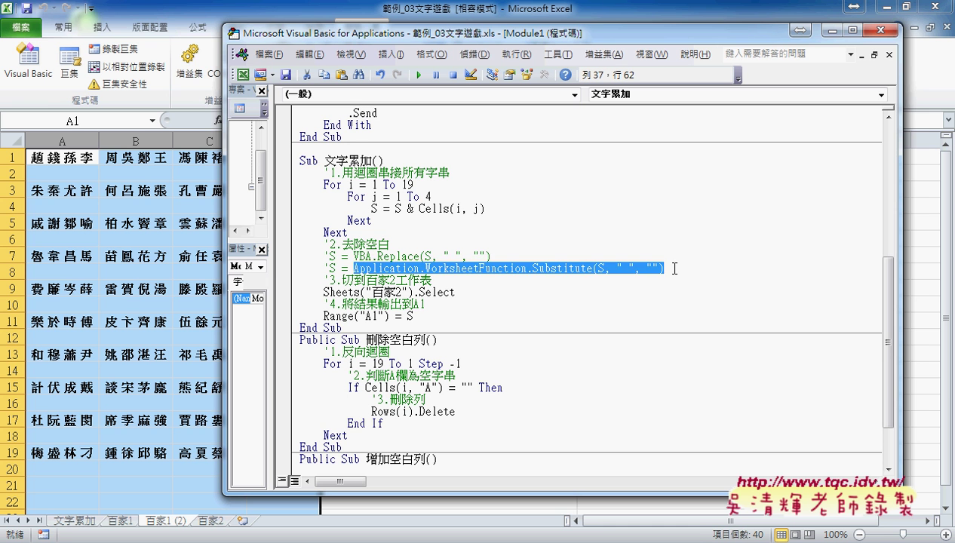
key("Delete")
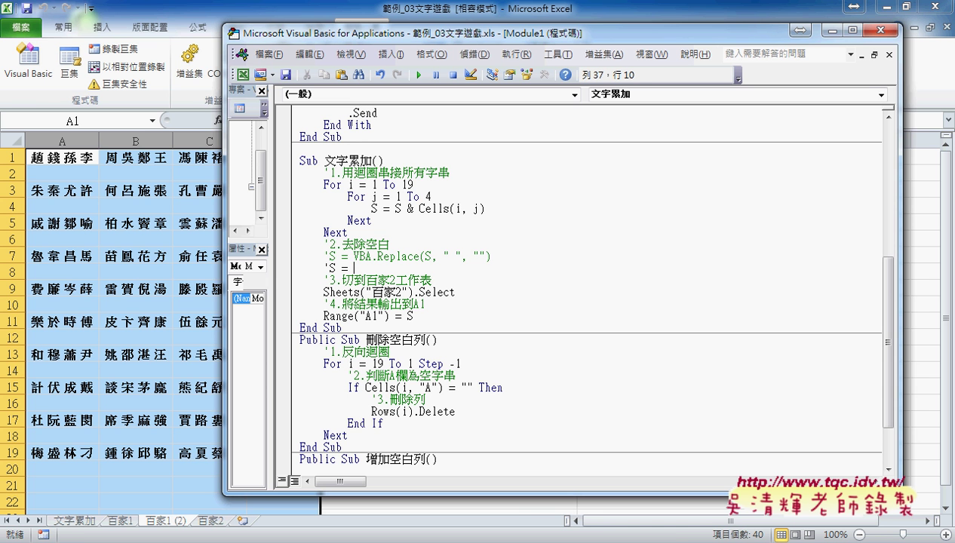
type("ap")
type("plica")
type("tio")
type("n")
type(".")
key("BackSpace")
key("BackSpace")
key("BackSpace")
key("BackSpace")
key("BackSpace")
key("BackSpace")
key("BackSpace")
key("BackSpace")
key("BackSpace")
key("BackSpace")
key("BackSpace")
type("pp")
type("li")
type("cat")
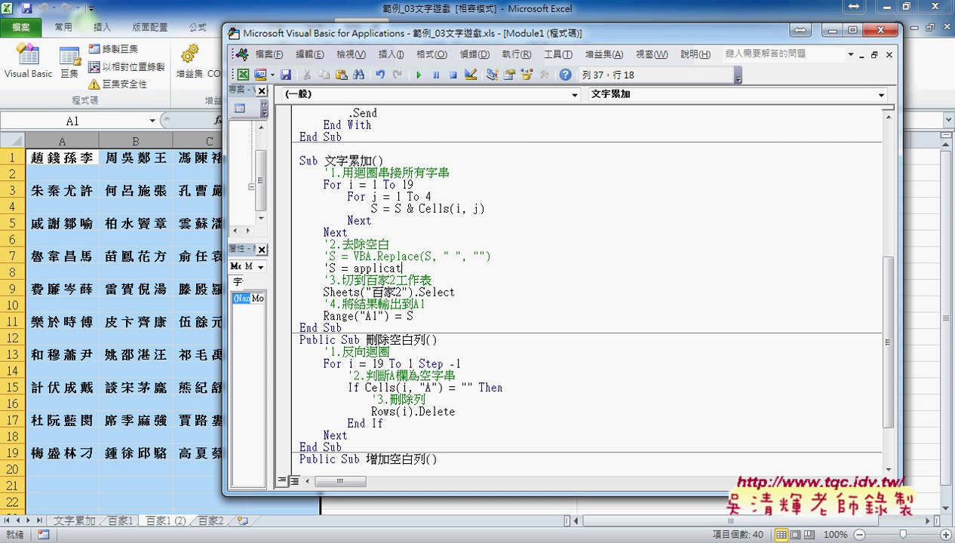